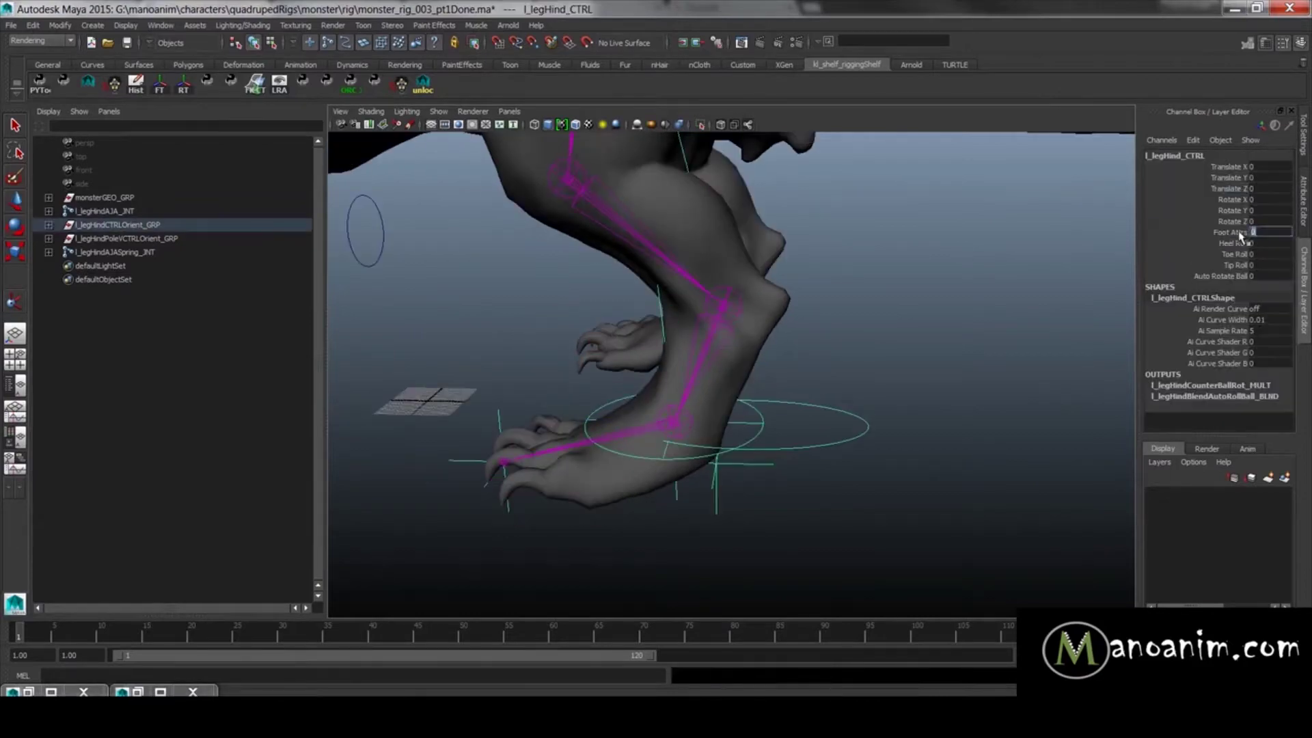
- Access the options of the Foot Attrs attribute on l_legHind_CTRL
{"action": "right_click", "coordinate": [1242, 235]}
- Lock the Foot Attrs divider, commit the renamed end joint and inspect the hind-leg chain
{"action": "left_click", "coordinate": [1185, 498]}
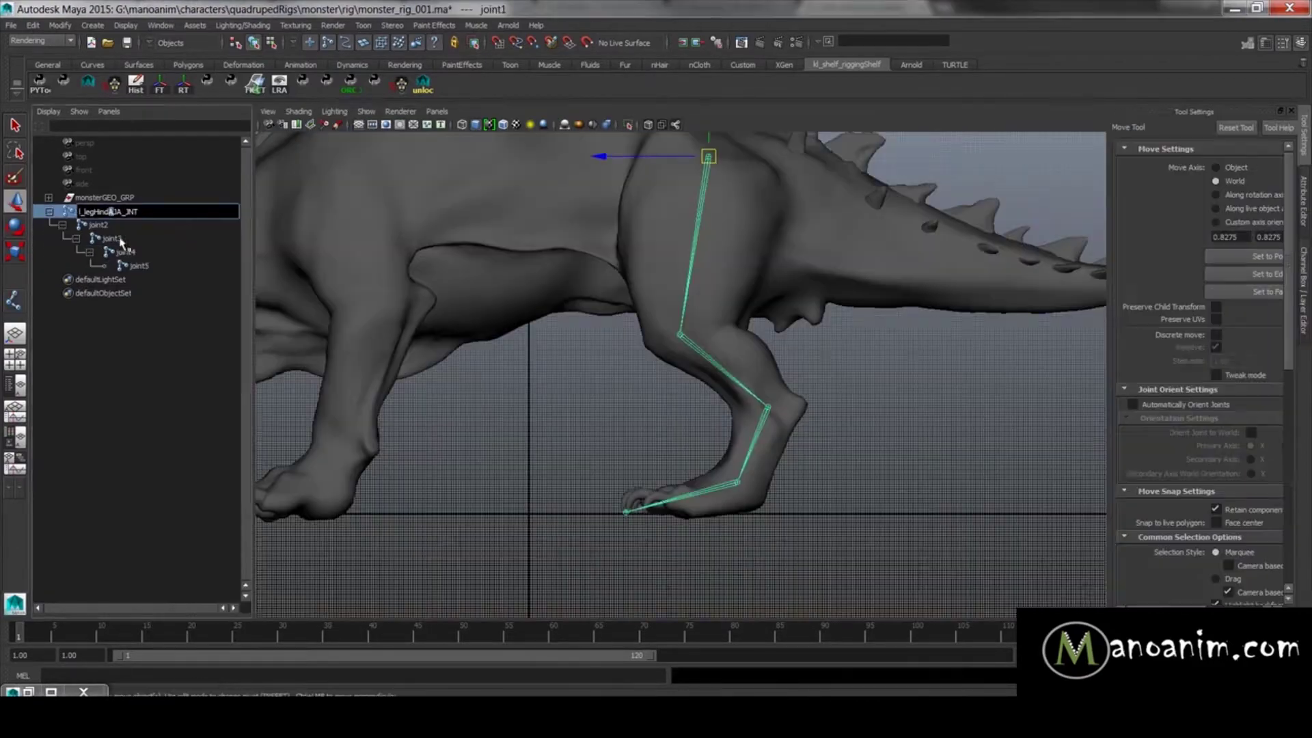
{"action": "key", "text": "Return"}
{"action": "key", "text": "space"}
{"action": "left_click_drag", "start_coordinate": [748, 321], "coordinate": [720, 306], "text": "alt"}
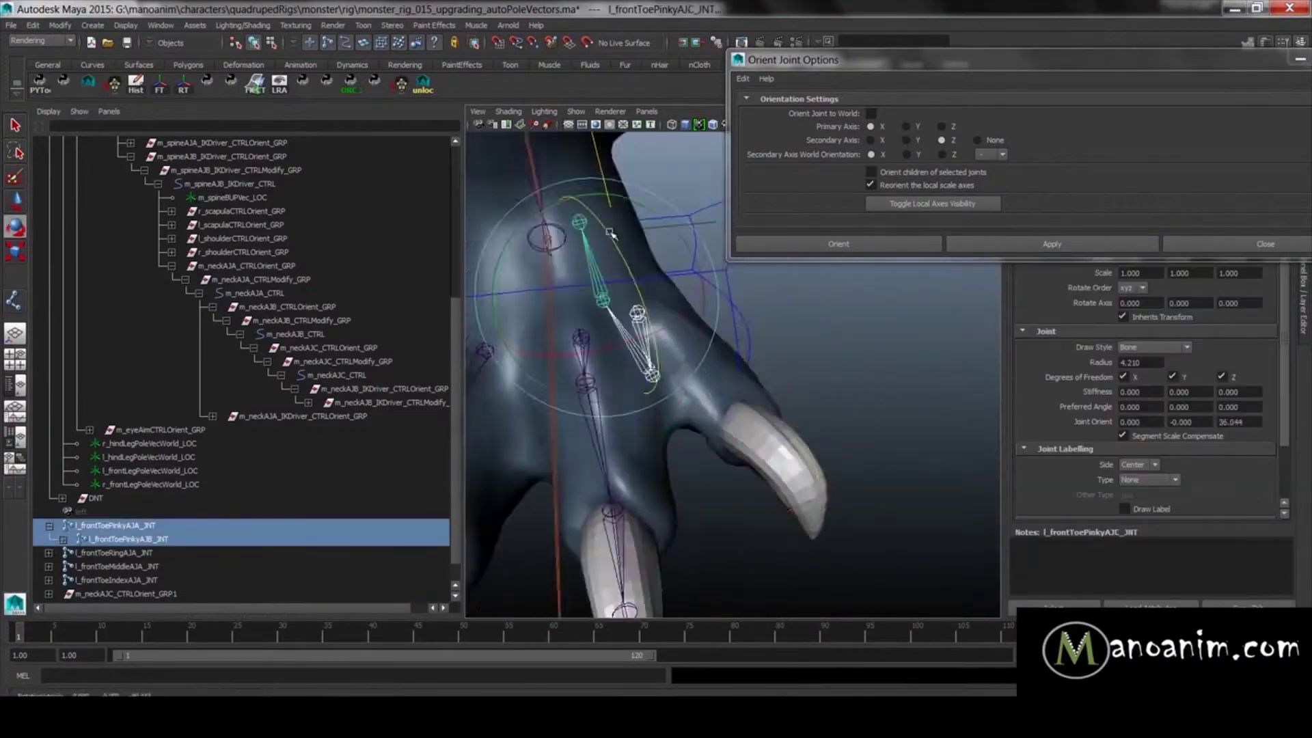
- Pull the view back from the claw to show the whole front hand
{"action": "left_click_drag", "start_coordinate": [610, 235], "coordinate": [642, 324], "text": "alt"}
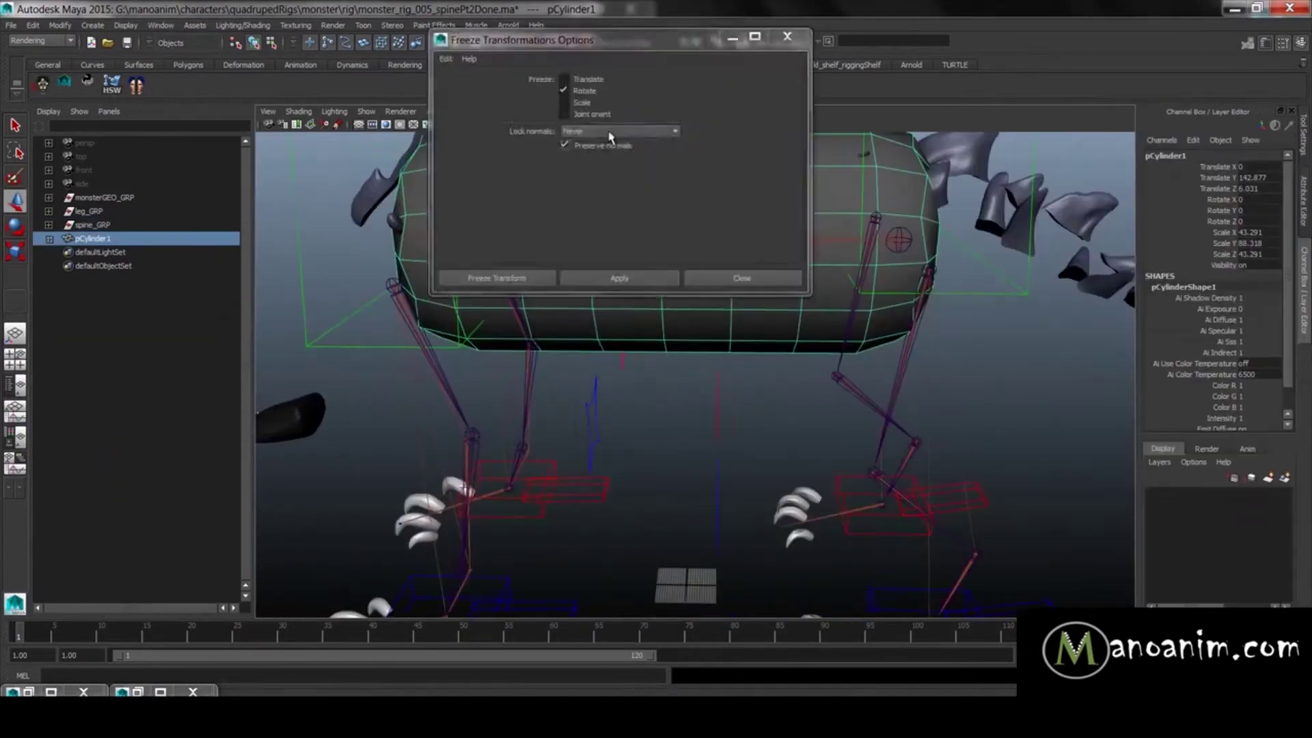
- View the proxy body from a higher, more distant angle
{"action": "left_click_drag", "start_coordinate": [577, 278], "coordinate": [766, 473], "text": "alt"}
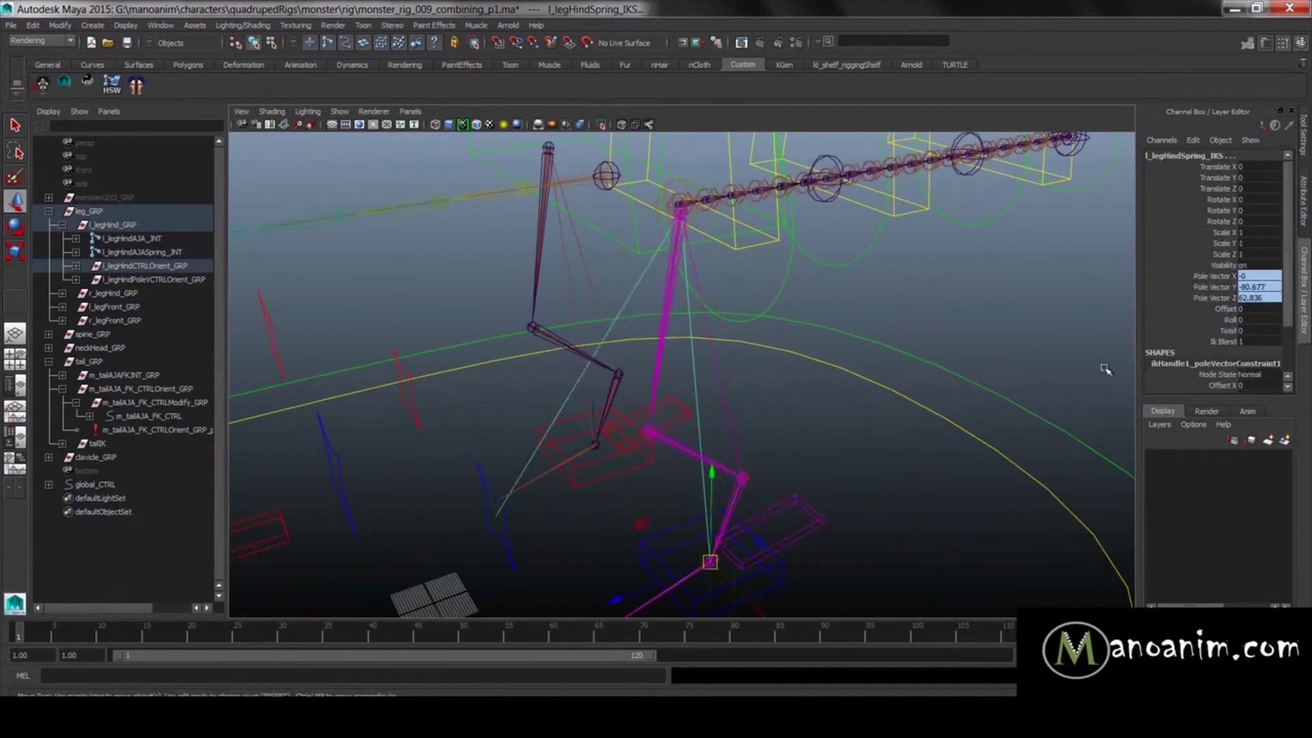
- Select the spine IK driver control cube in the combined rig
{"action": "left_click", "coordinate": [669, 233]}
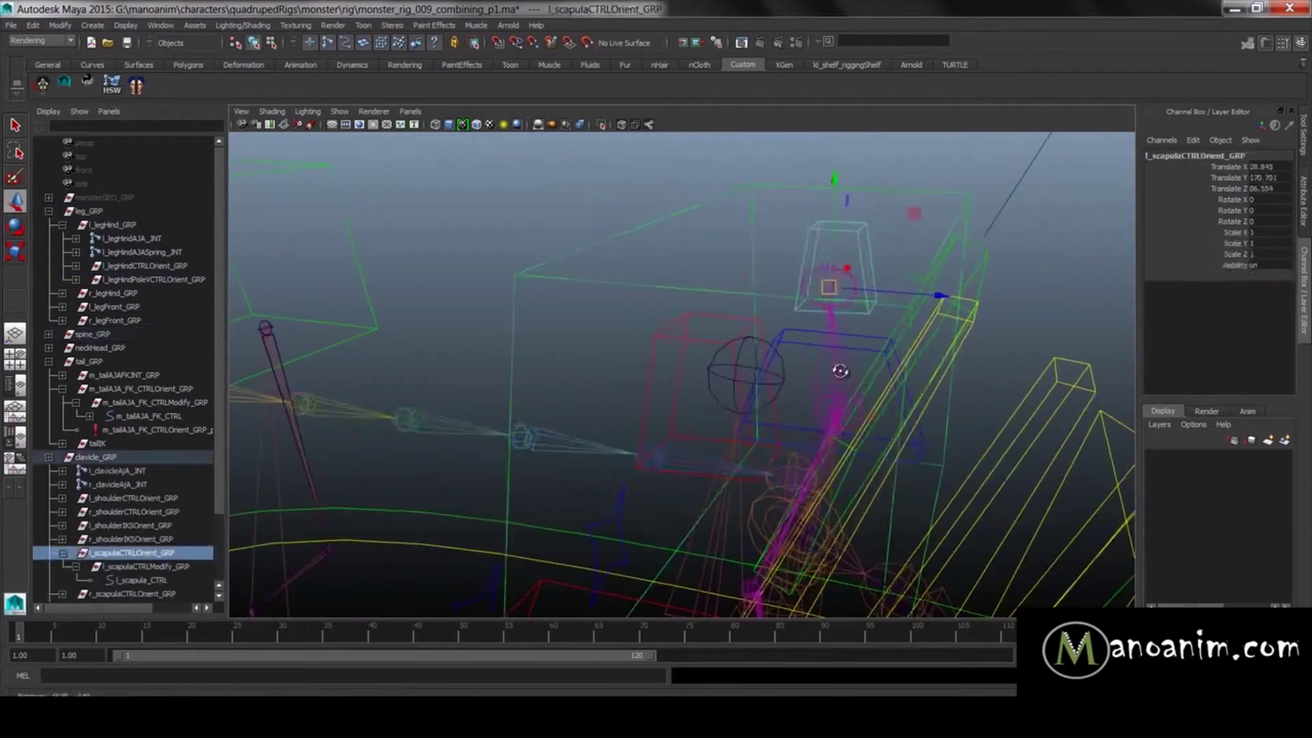